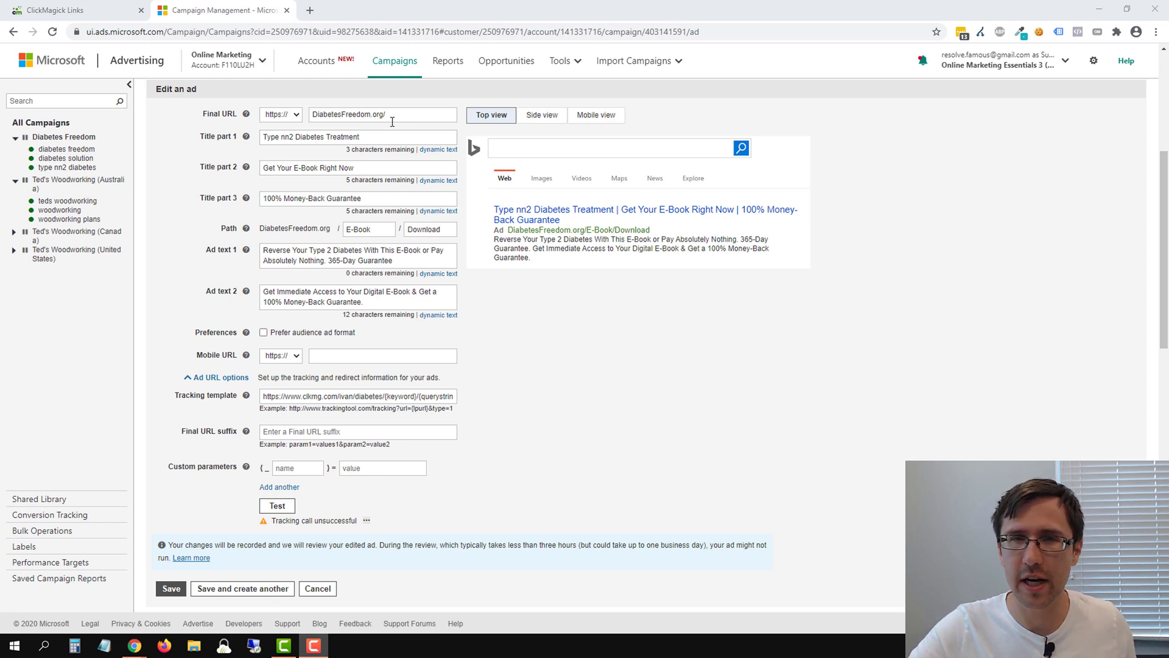
Step: Re-run the tracking template test and inspect the recurring tracking failure warning
triple_click(264, 394)
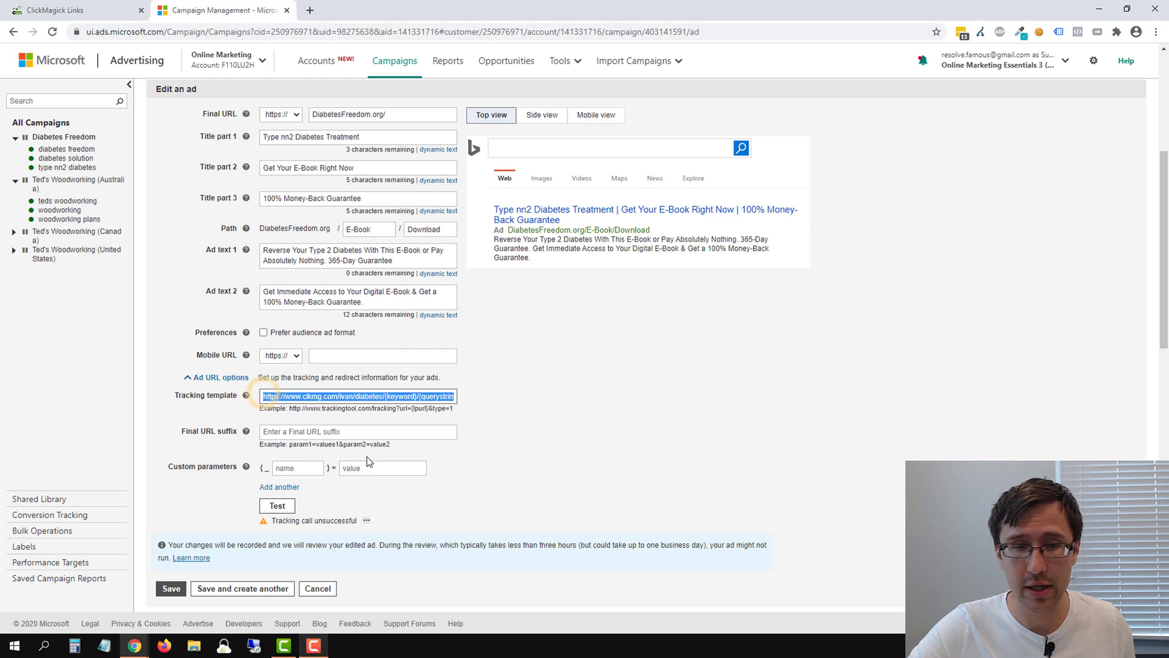
click(352, 505)
drag(274, 521, 359, 522)
click(277, 506)
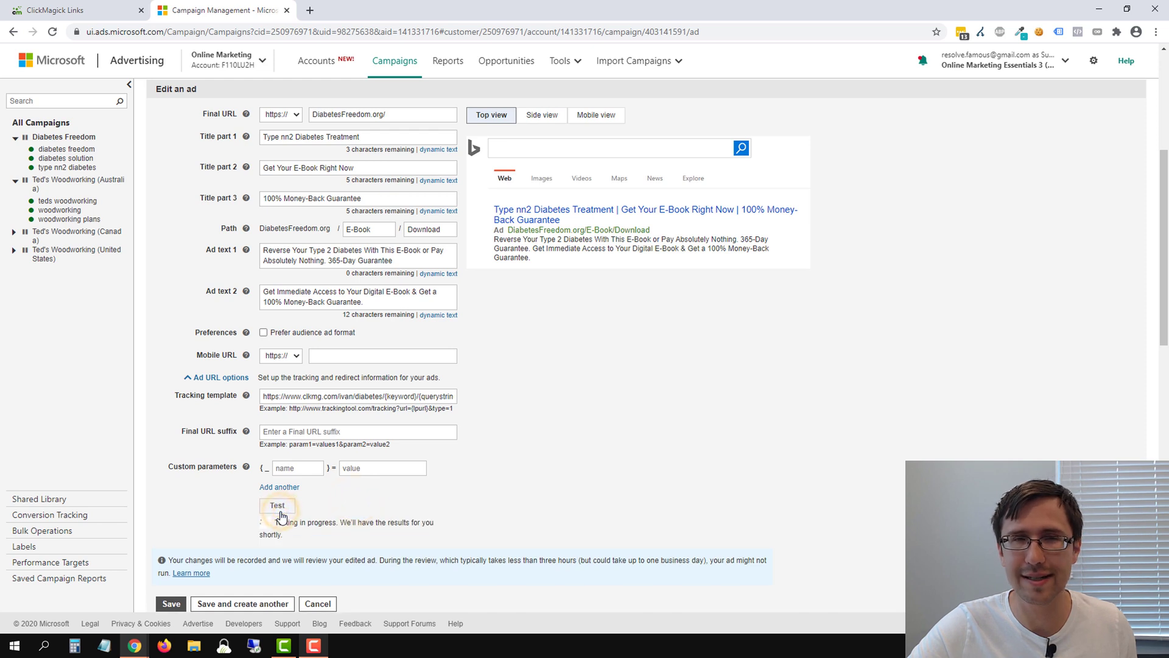
drag(276, 520, 393, 525)
click(466, 446)
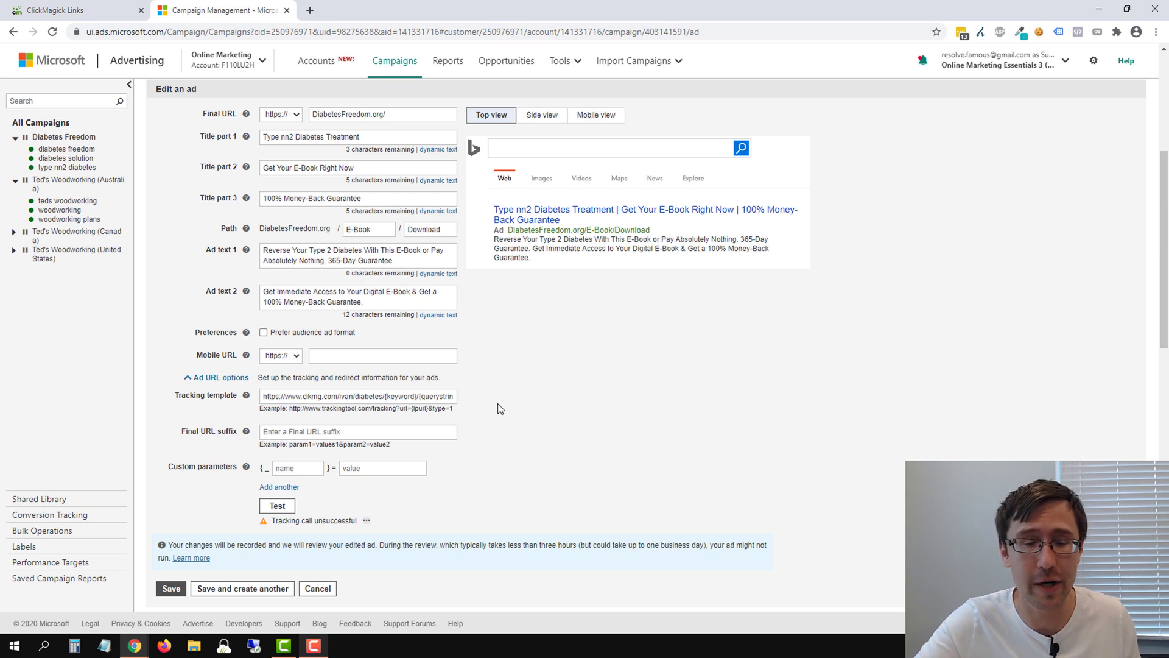
Step: Review the detailed test results showing 'Landing page found' statuses, then go to ClickMagick Links
click(366, 520)
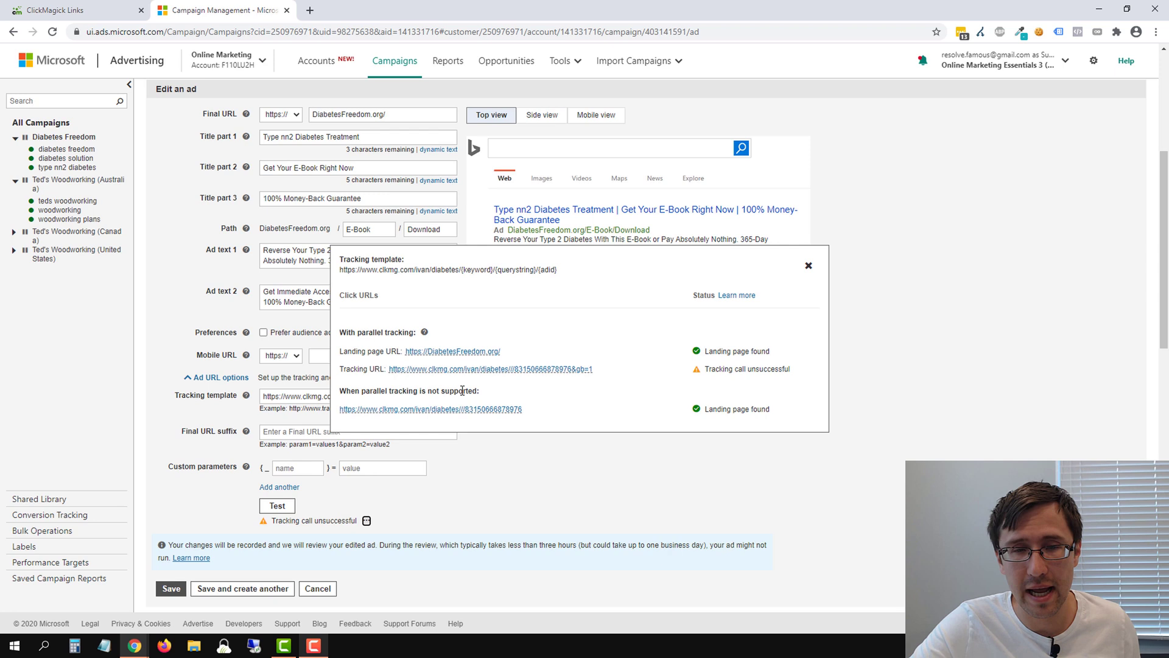
drag(699, 409, 753, 409)
drag(708, 351, 770, 351)
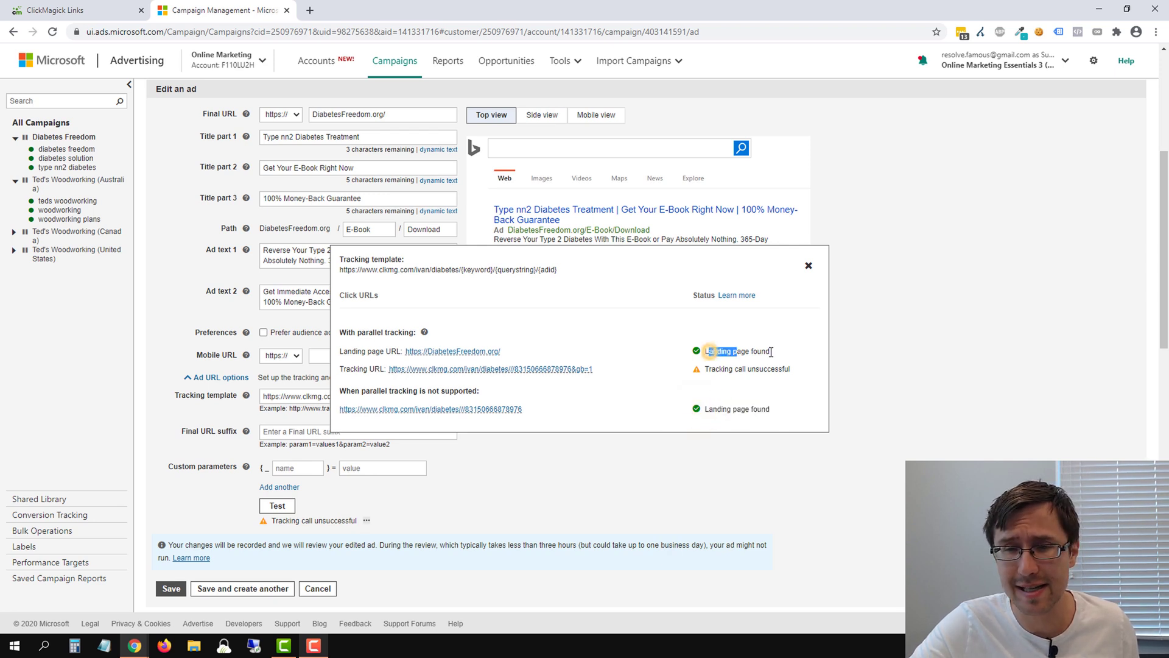
click(809, 268)
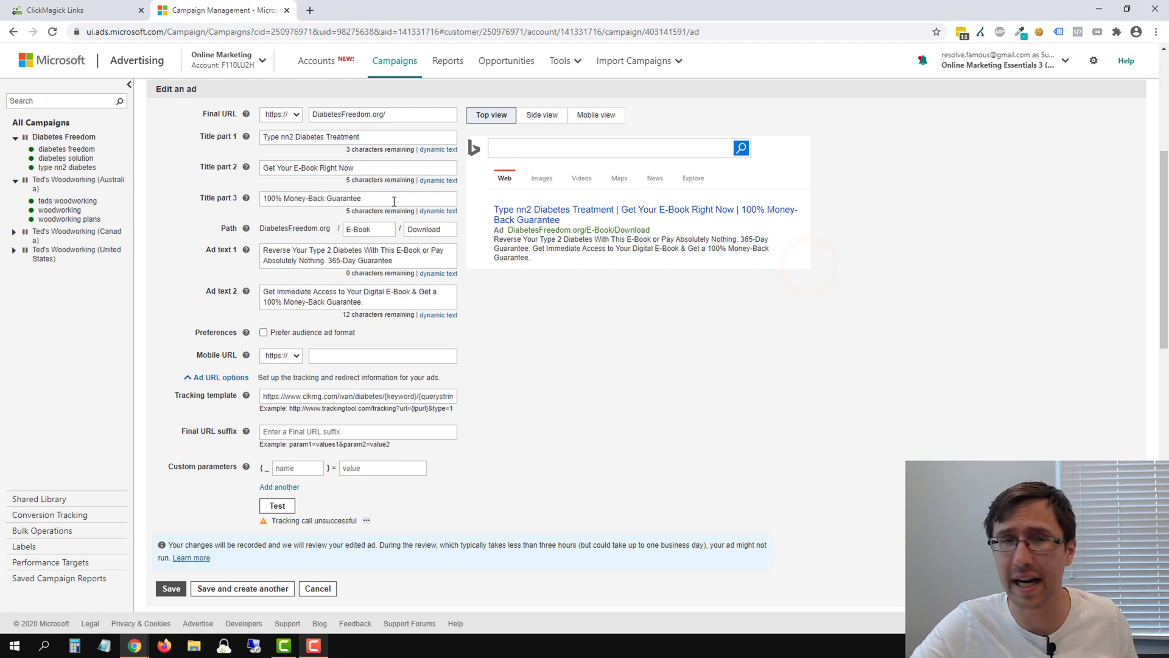
click(73, 10)
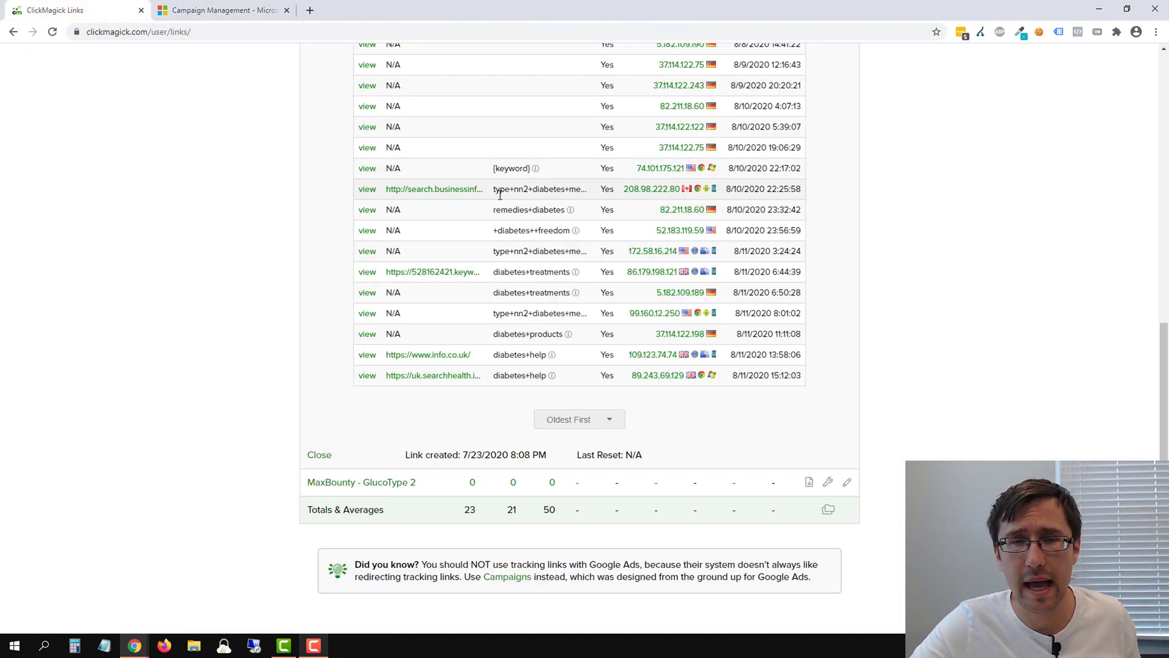
Step: Inspect the recent diabetes keyword clicks and the Sub-IDs, such as a+cure+for+diabetes
drag(496, 188, 798, 272)
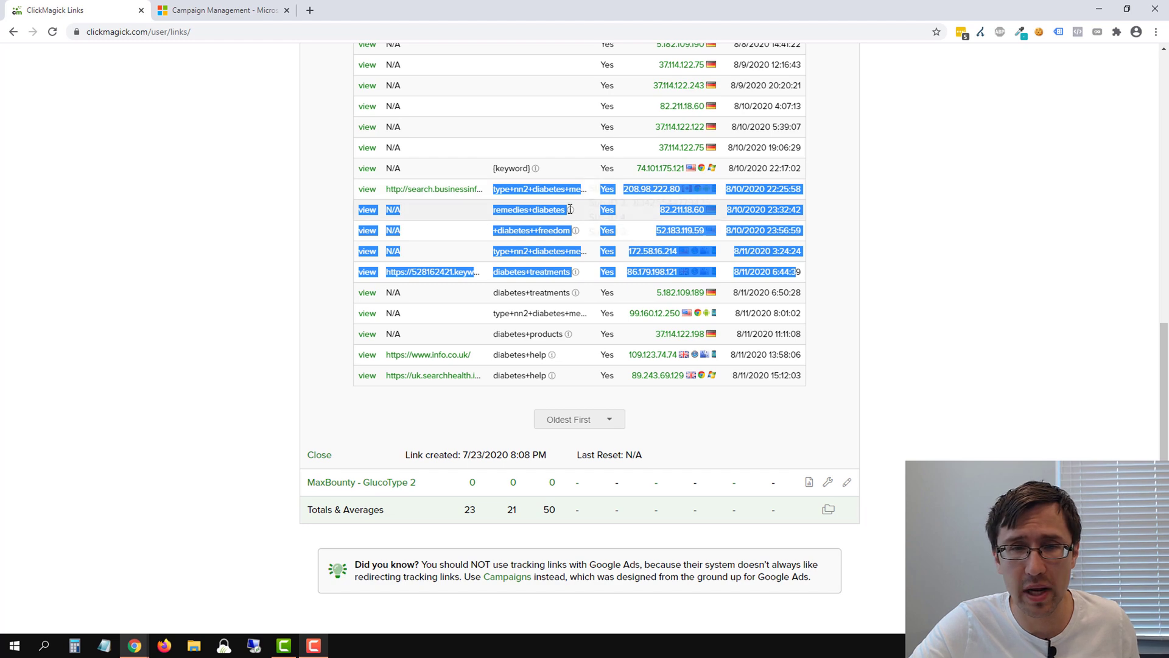
mouse_move(570, 210)
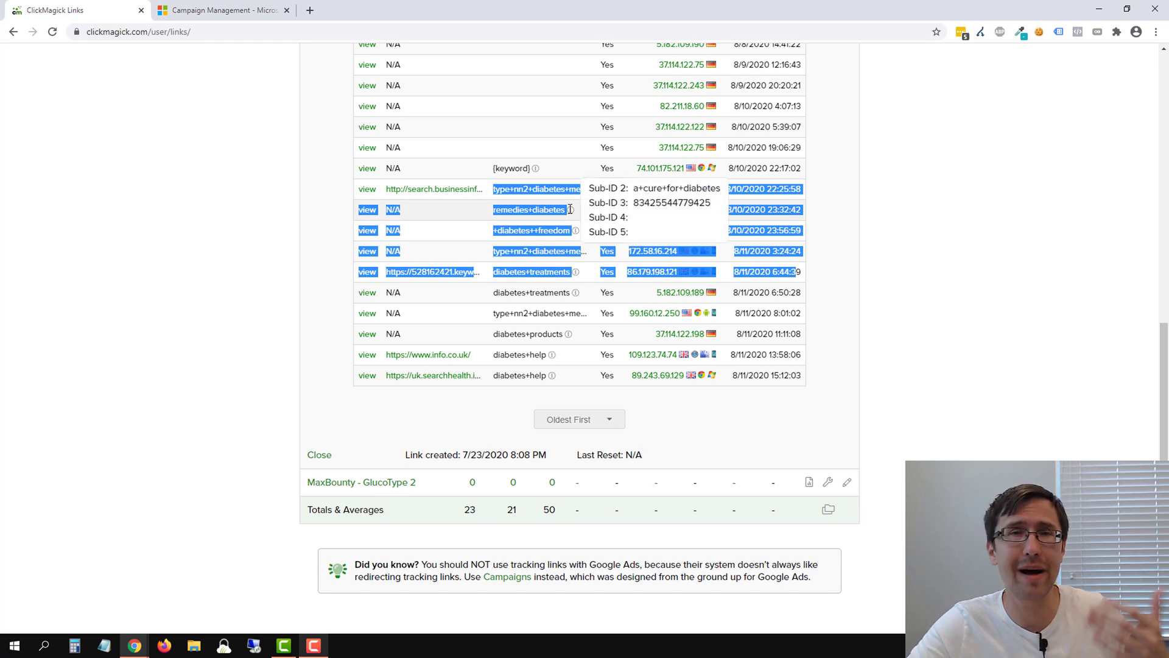
click(235, 10)
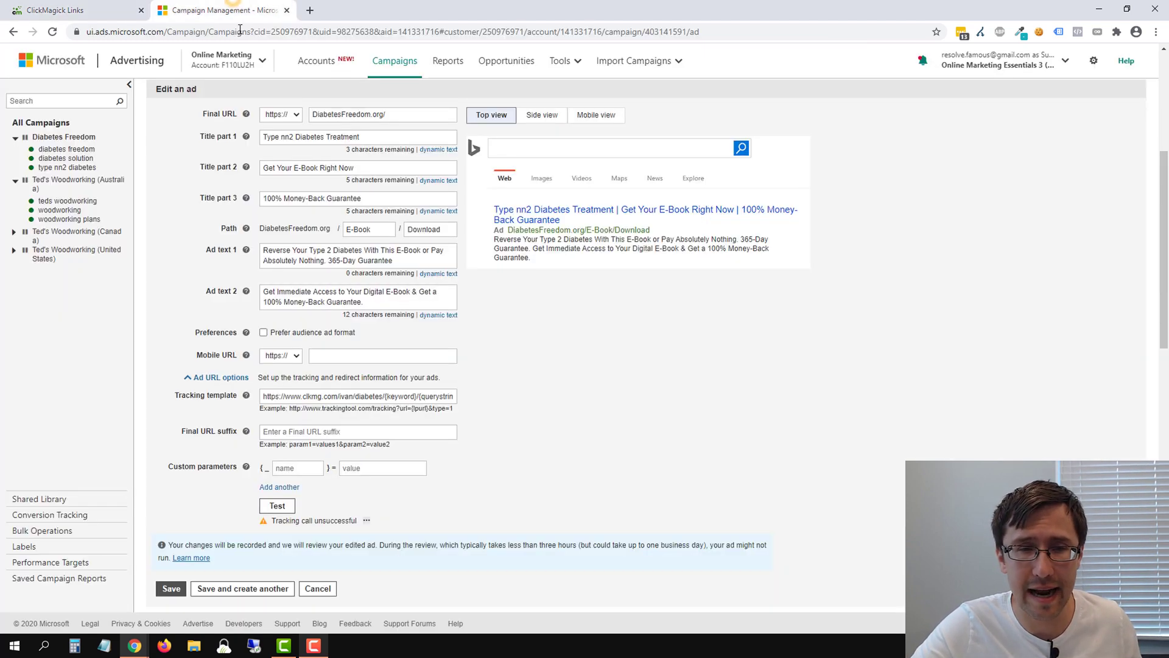
click(427, 397)
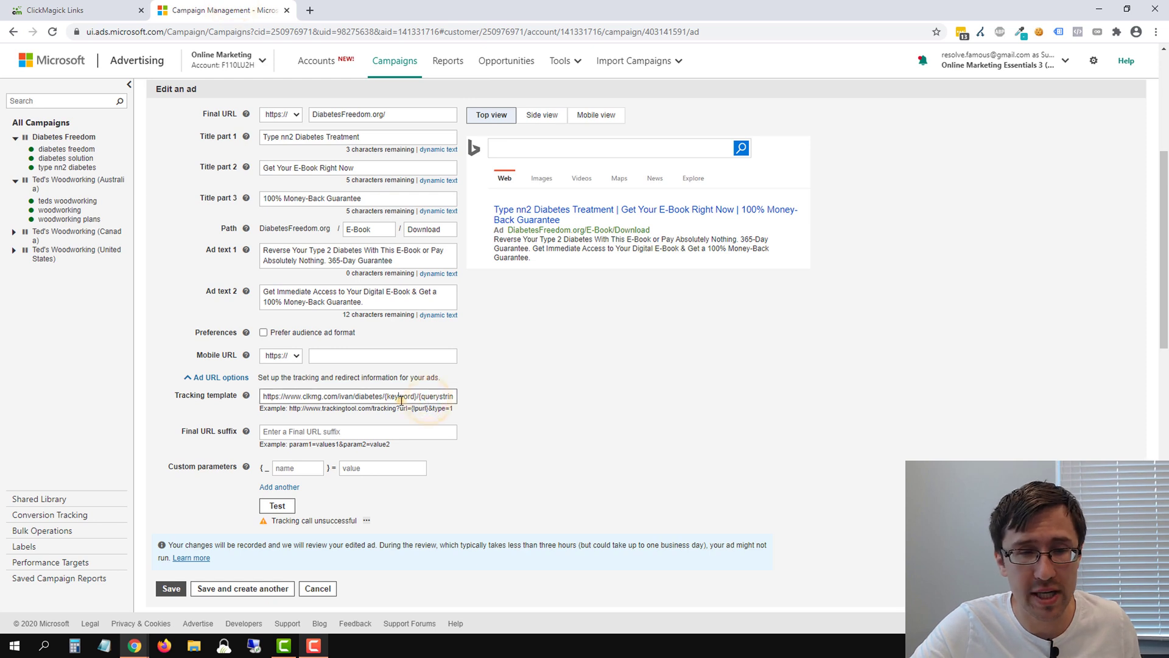
drag(402, 397, 483, 396)
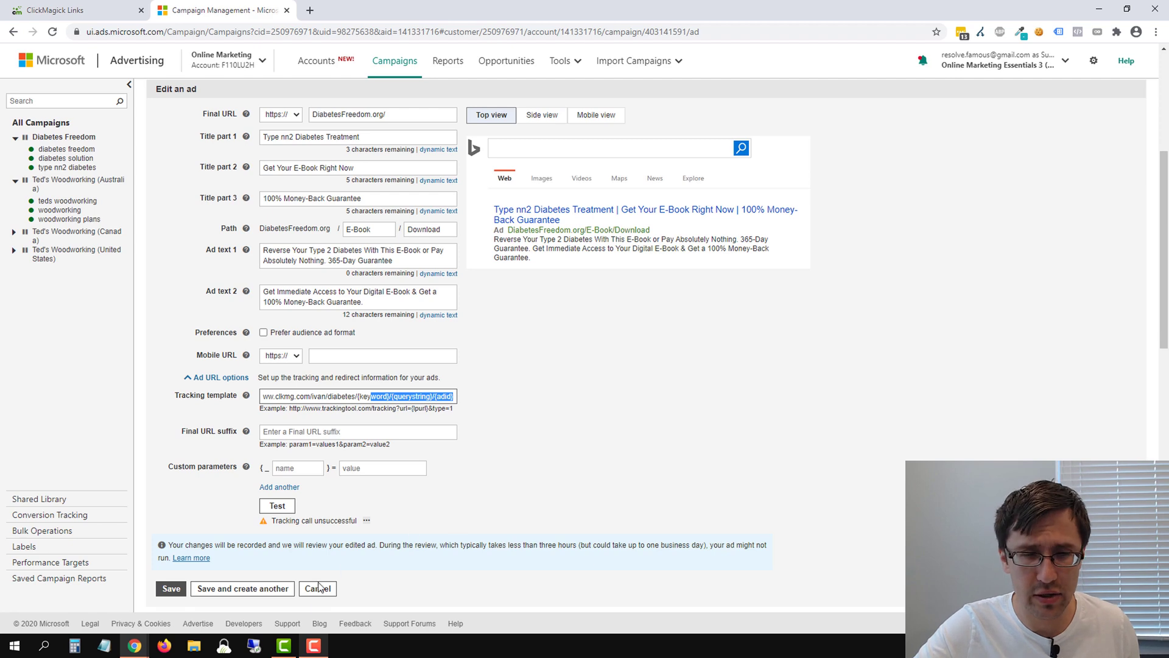
Step: In Shared Library account level options, enable 'Add Microsoft Click ID (MSCLKID) to URLs' and save
click(40, 500)
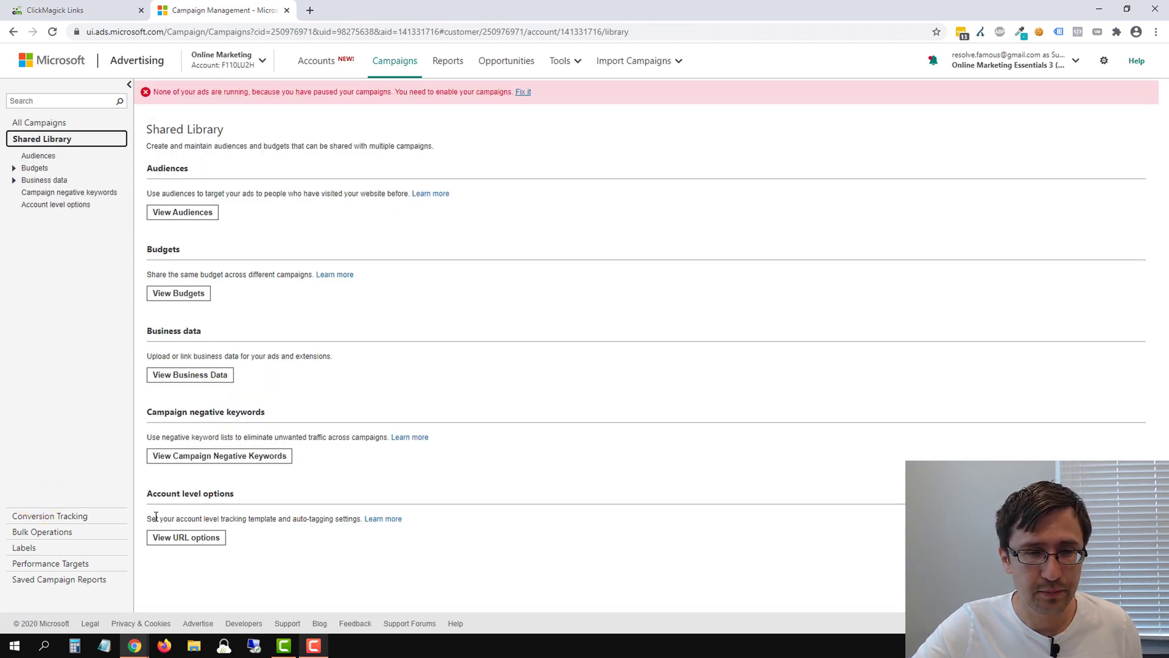
click(203, 539)
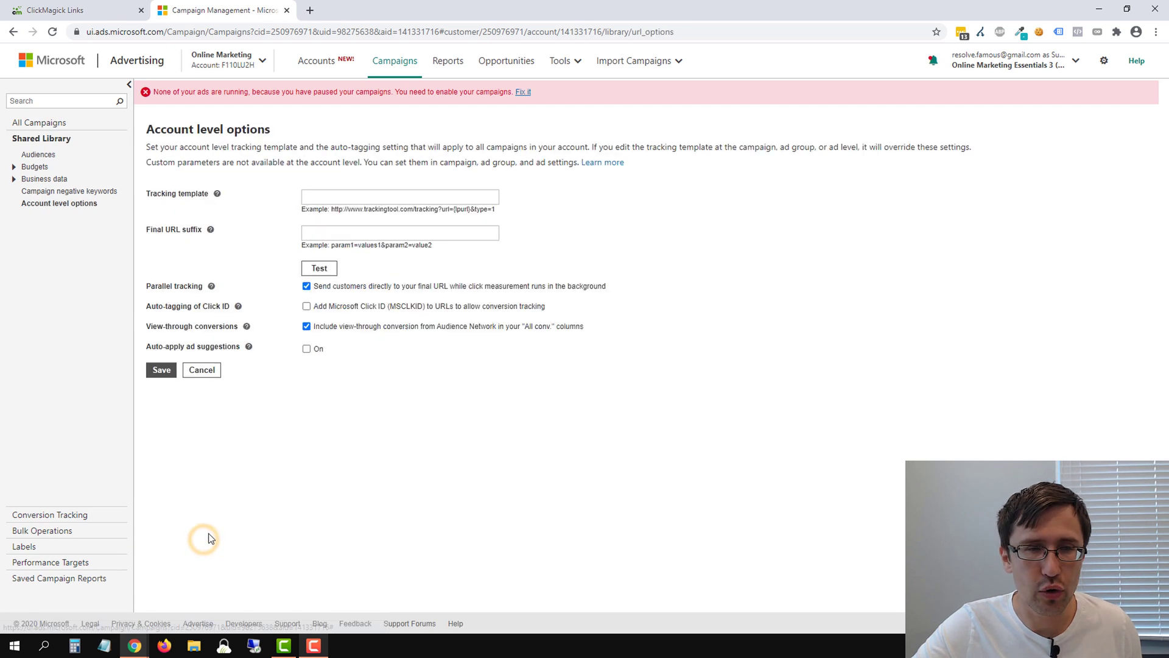
click(308, 308)
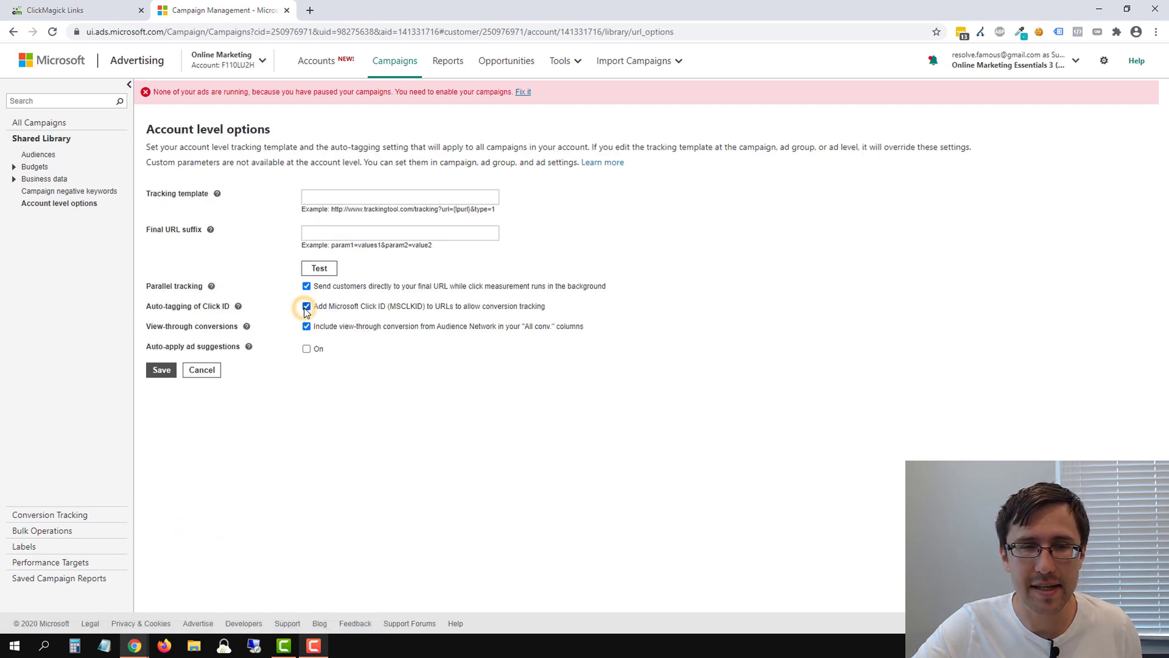
drag(313, 310, 542, 312)
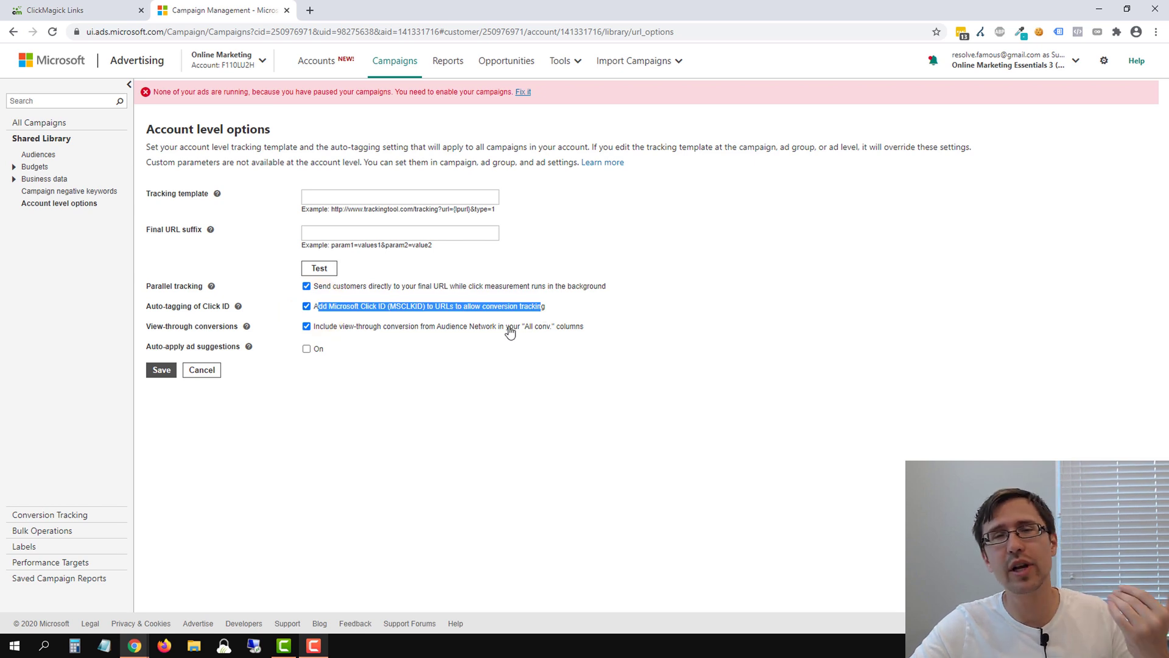
click(360, 515)
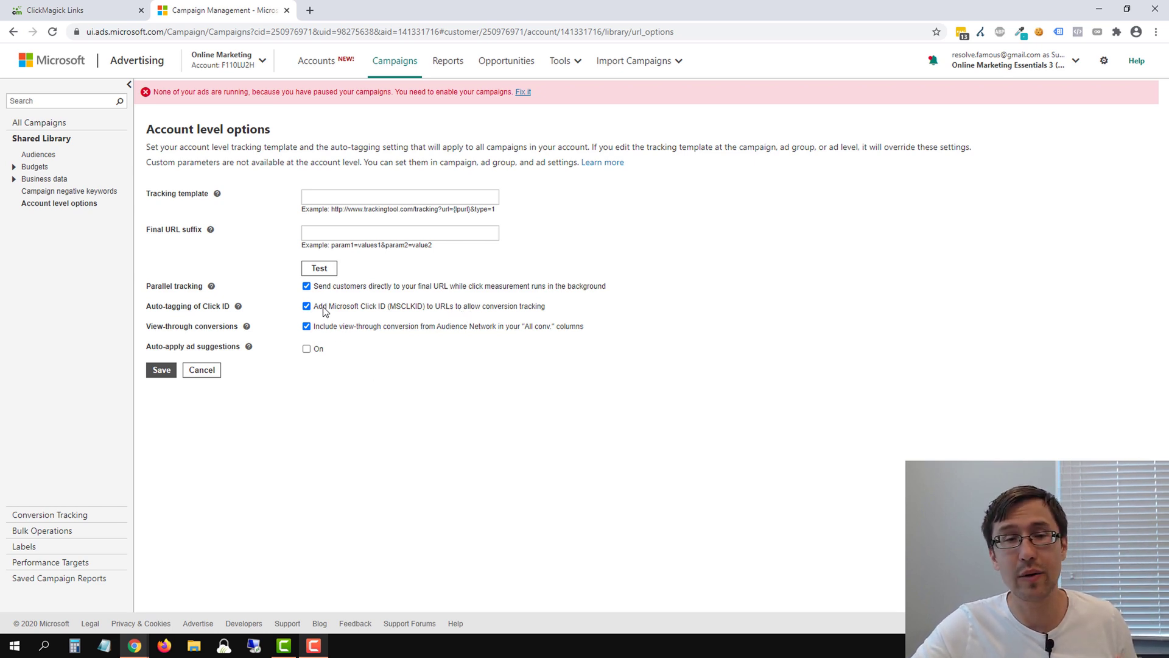
drag(319, 310, 540, 316)
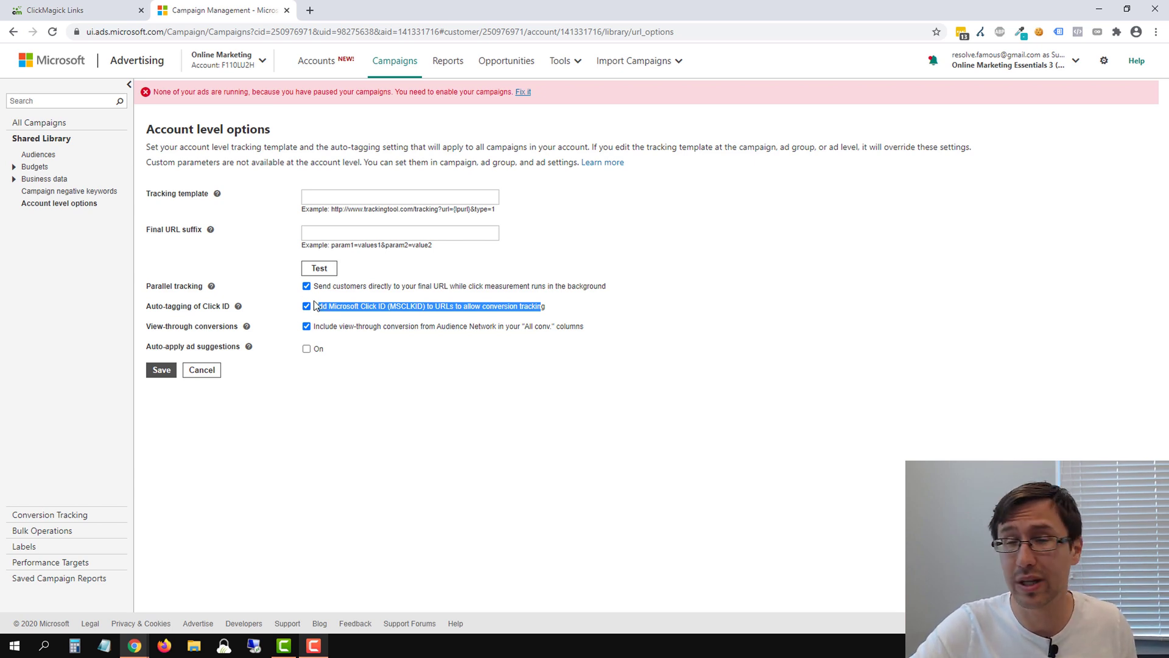
click(169, 372)
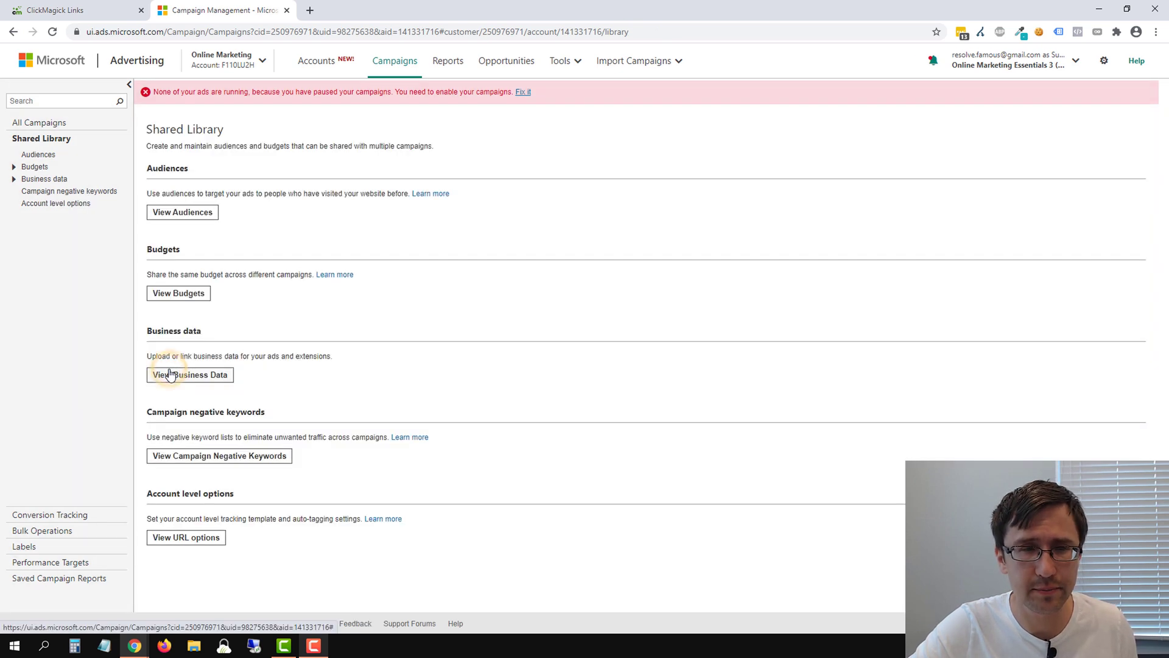
Step: Open the first ad of the Diabetes Freedom campaign for editing
click(385, 73)
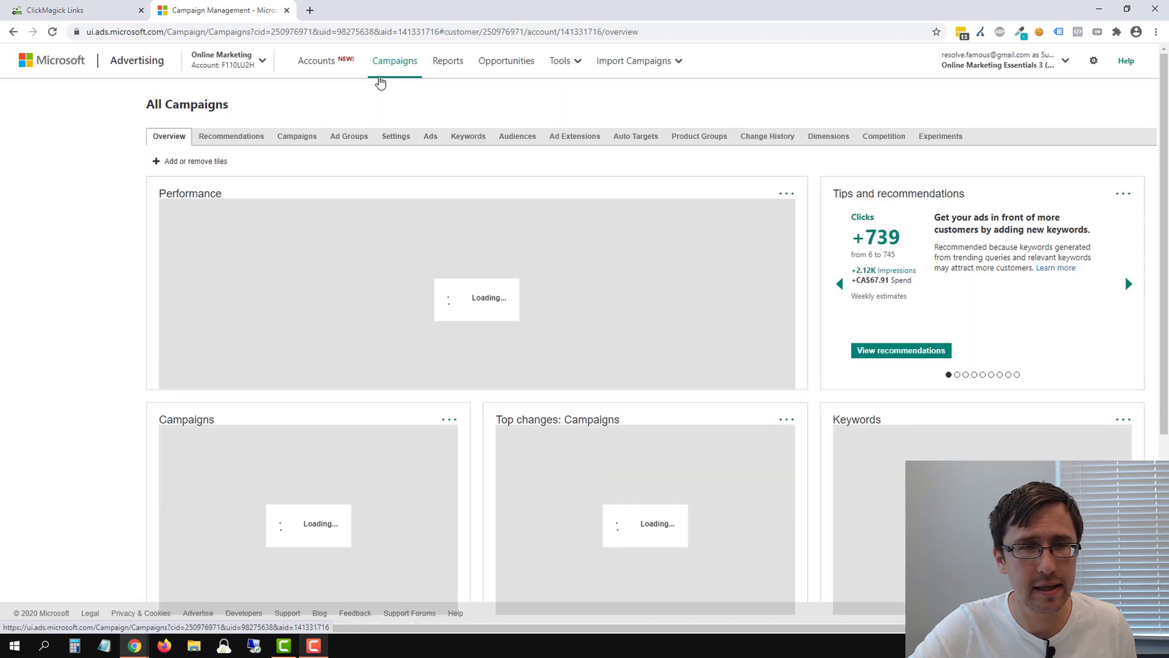
click(300, 136)
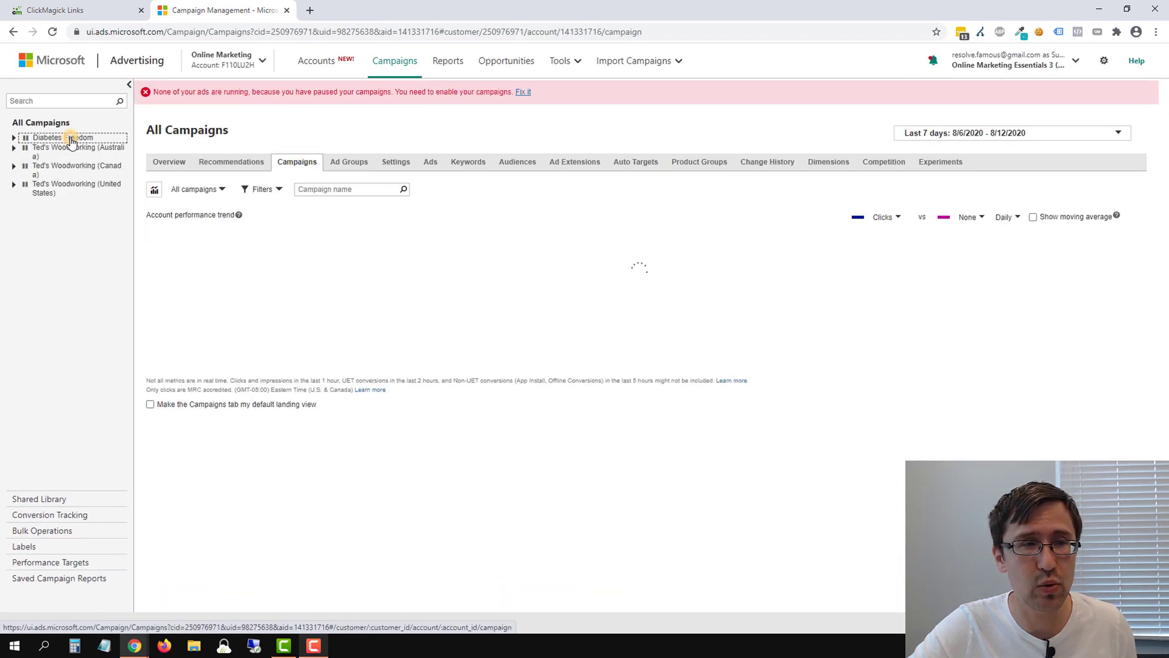
click(64, 136)
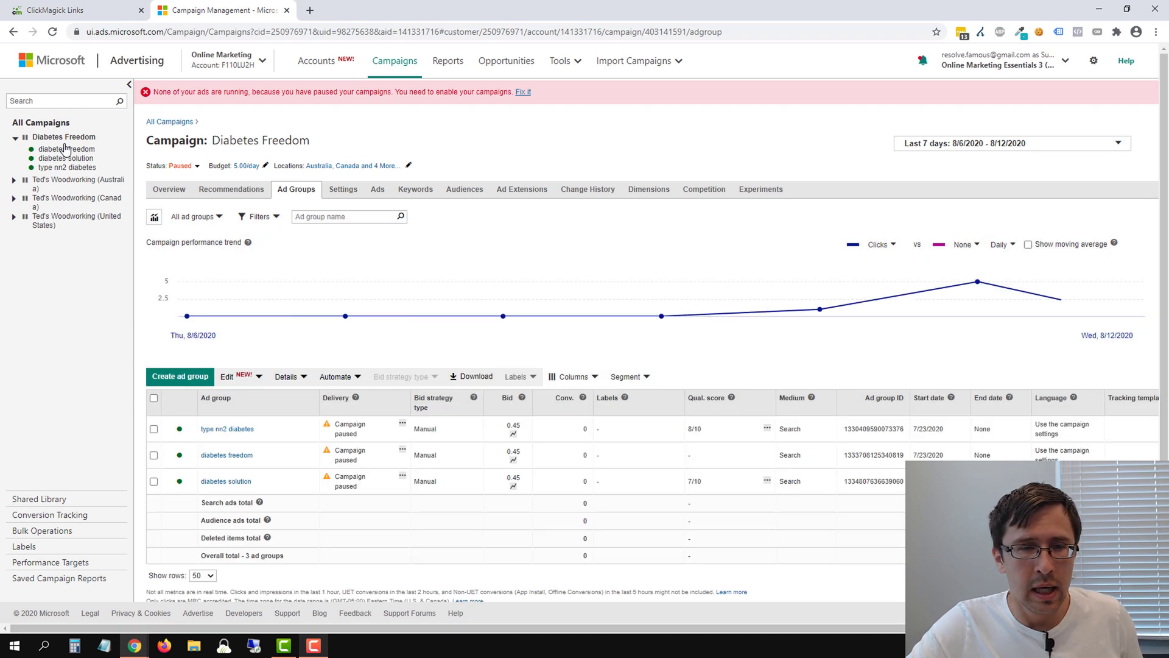
click(377, 190)
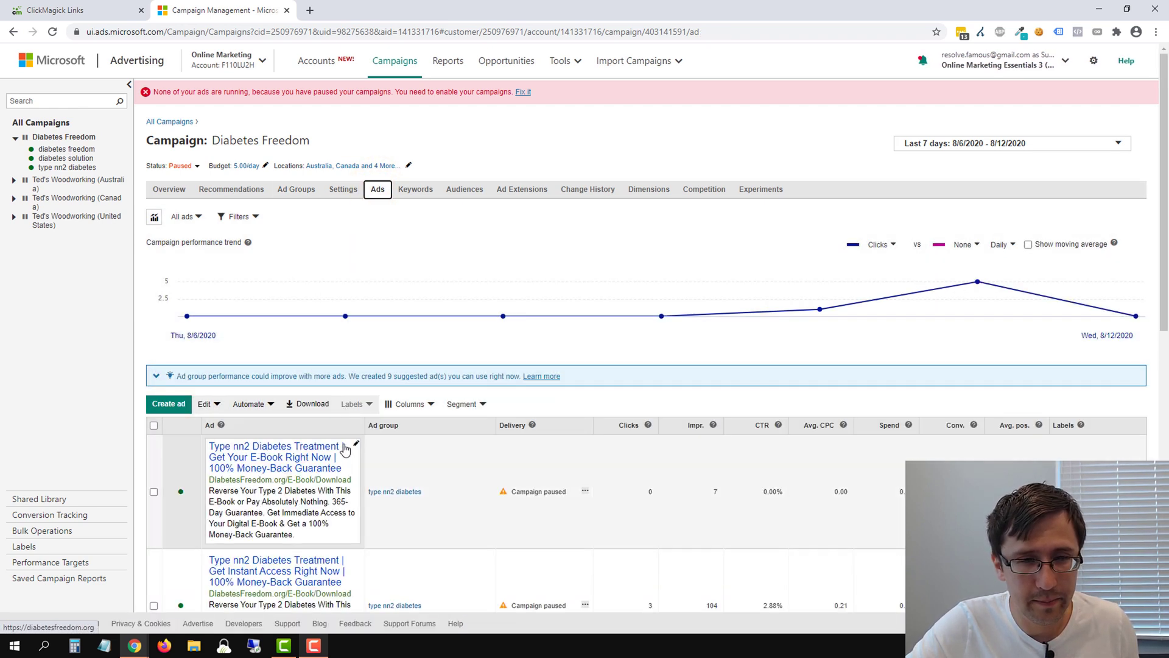
click(353, 448)
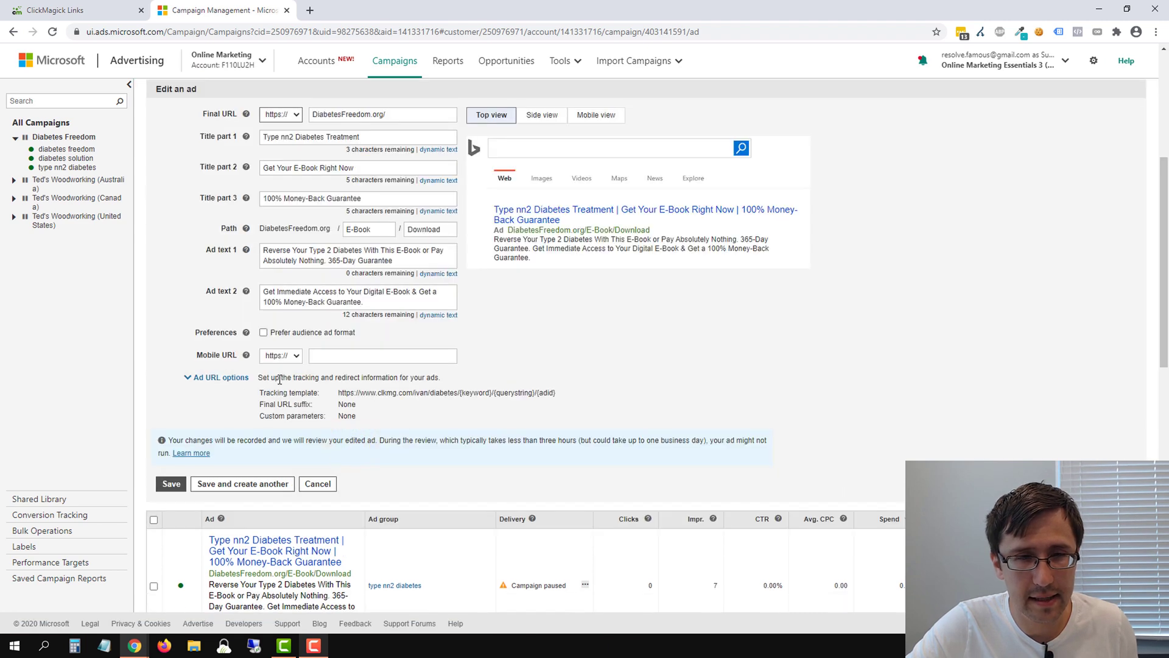
Step: Test the ad's tracking template and view the detailed successful results
click(220, 378)
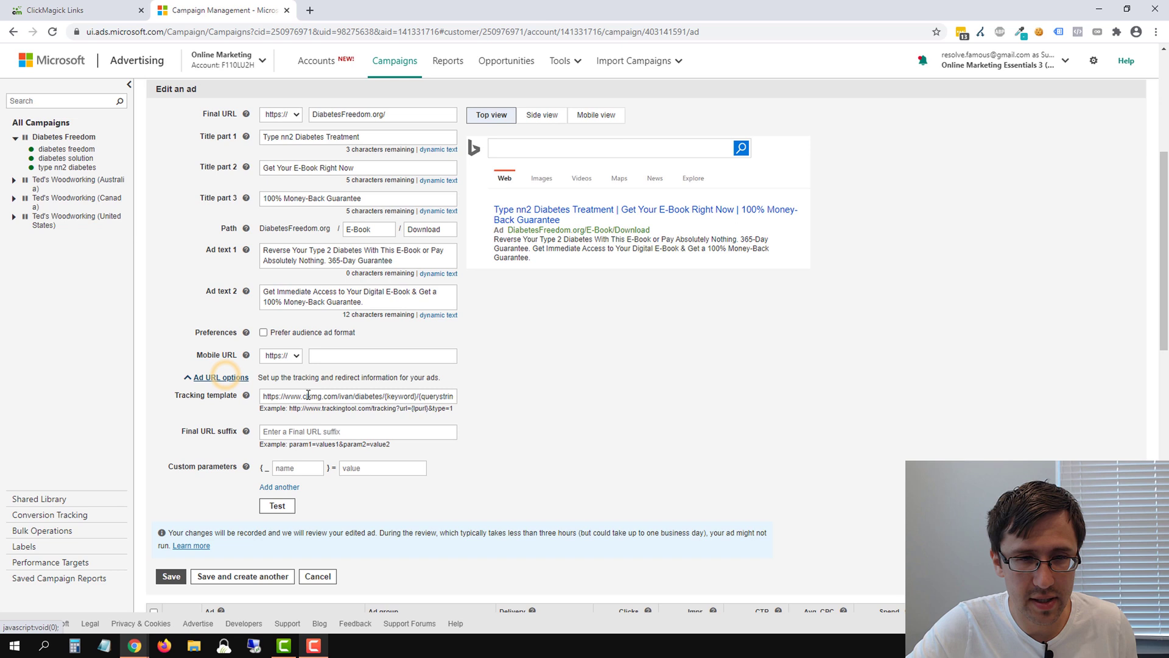
click(277, 505)
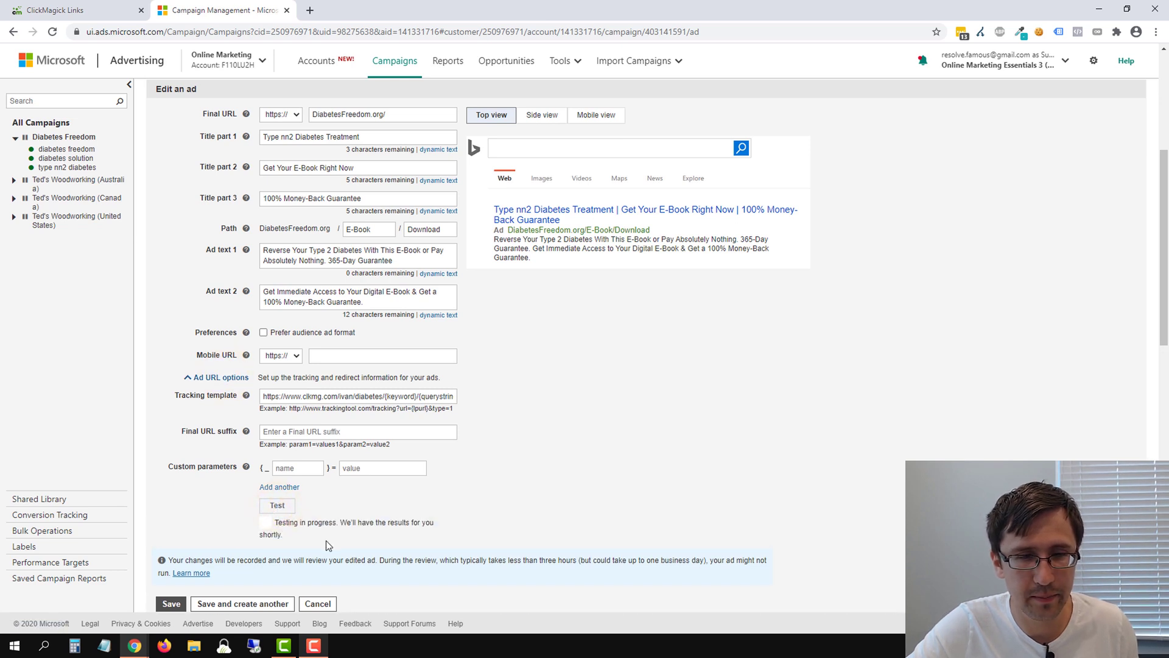
click(346, 522)
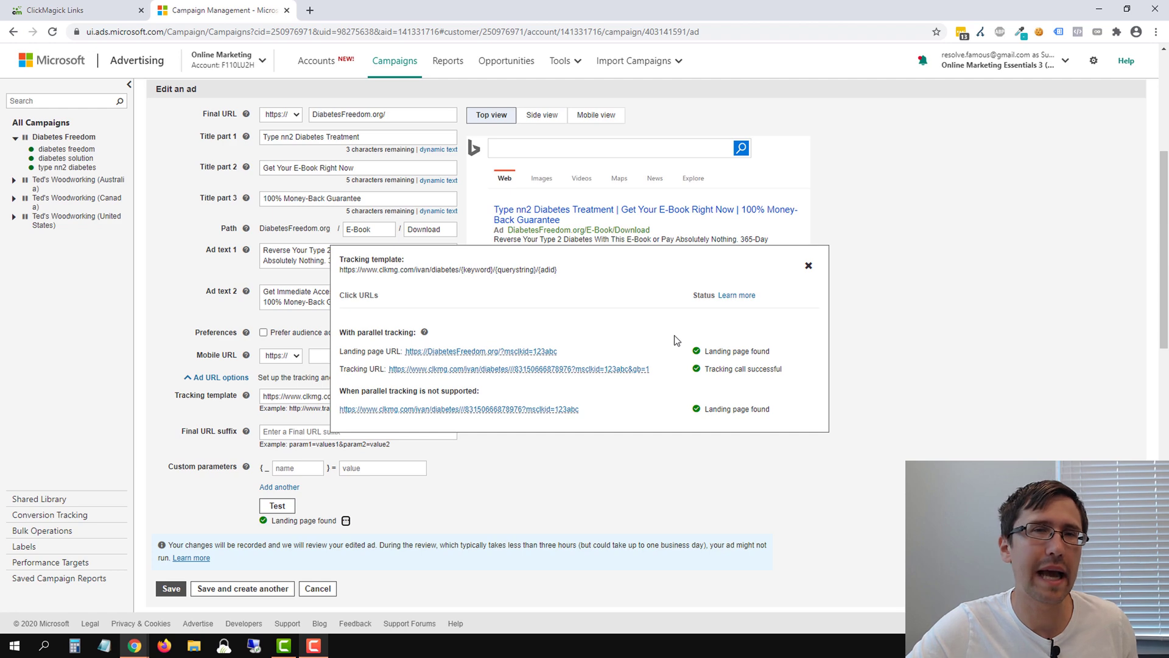
Step: Confirm the most recent clicks appear in the ClickMagick Links table, then return to the ad editor
click(810, 263)
click(97, 5)
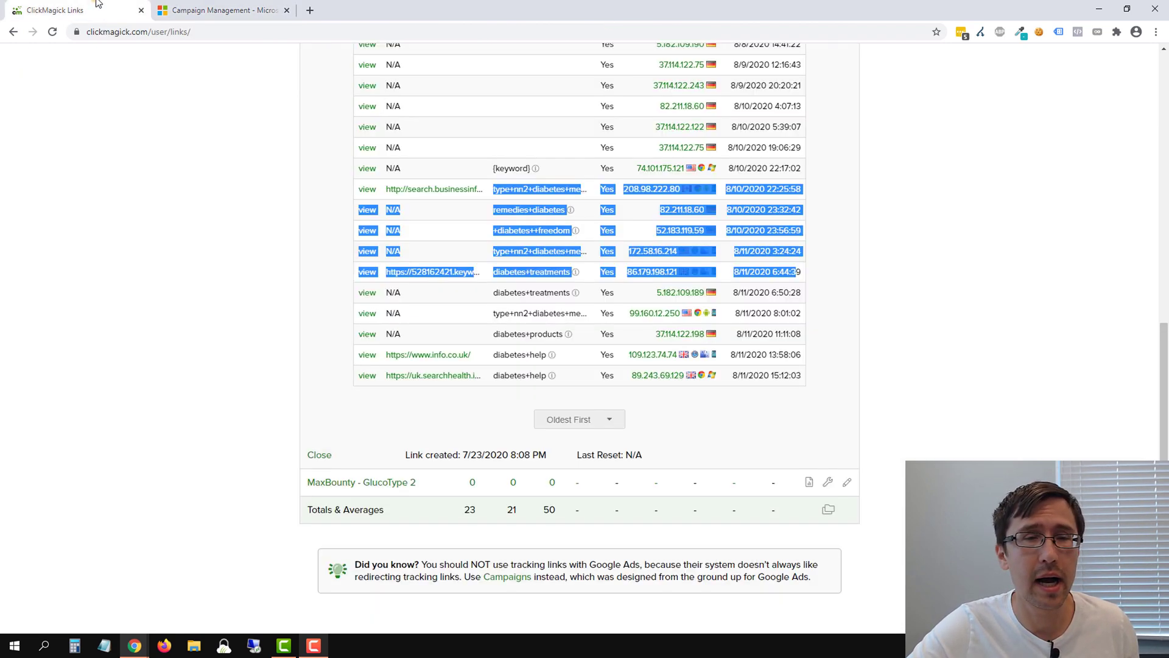
drag(493, 293, 802, 376)
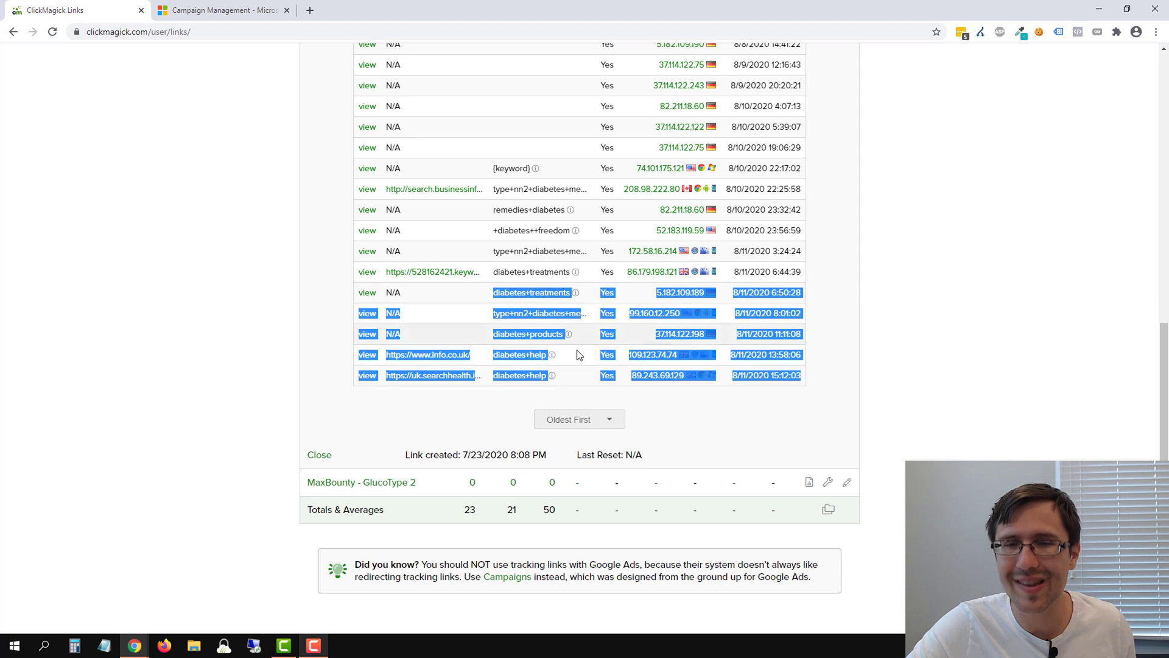
click(819, 339)
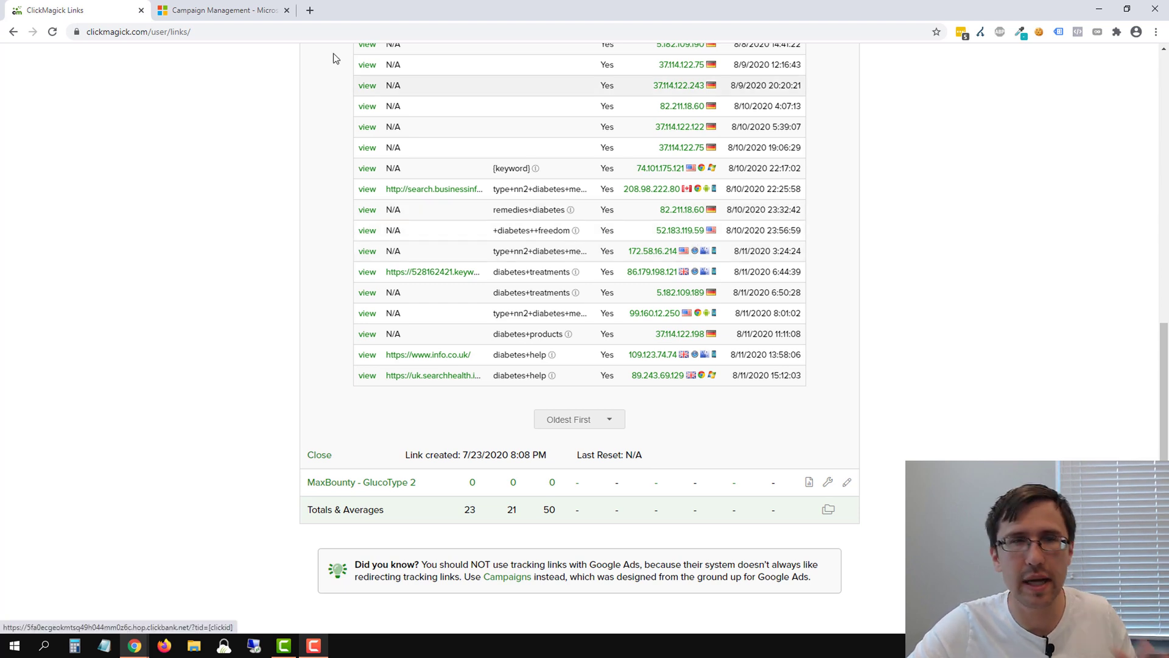
click(213, 9)
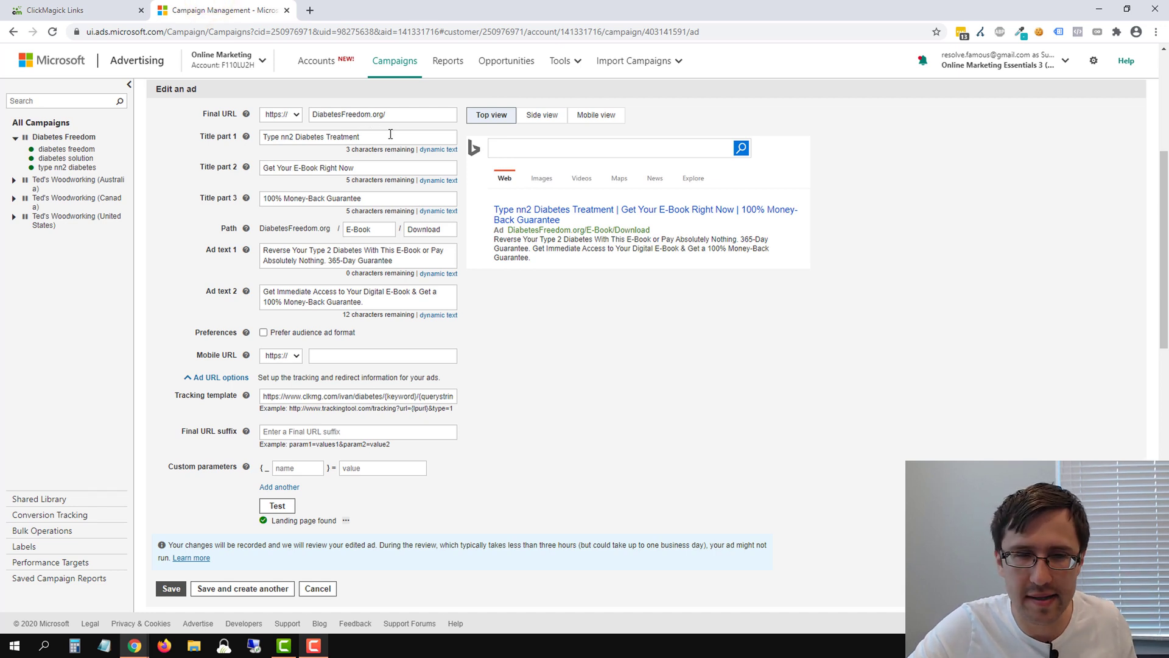
Step: Append the trial path 'word/dooke9s' to the Final URL, then delete it to leave DiabetesFreedom.org
triple_click(405, 112)
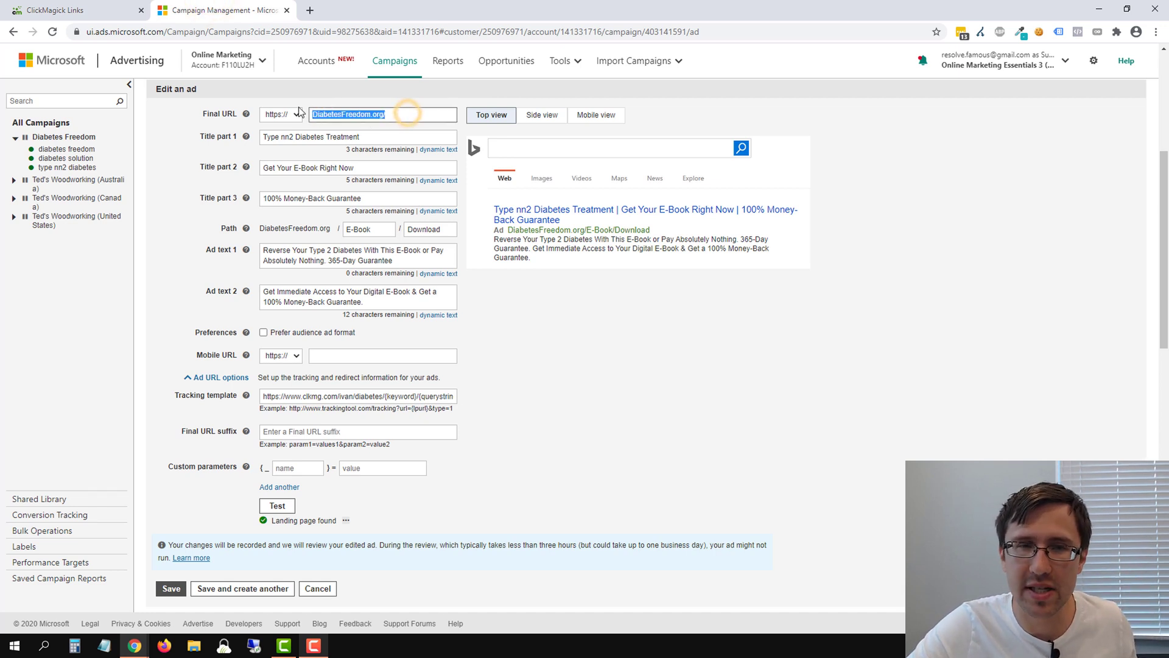
click(404, 111)
text(w)
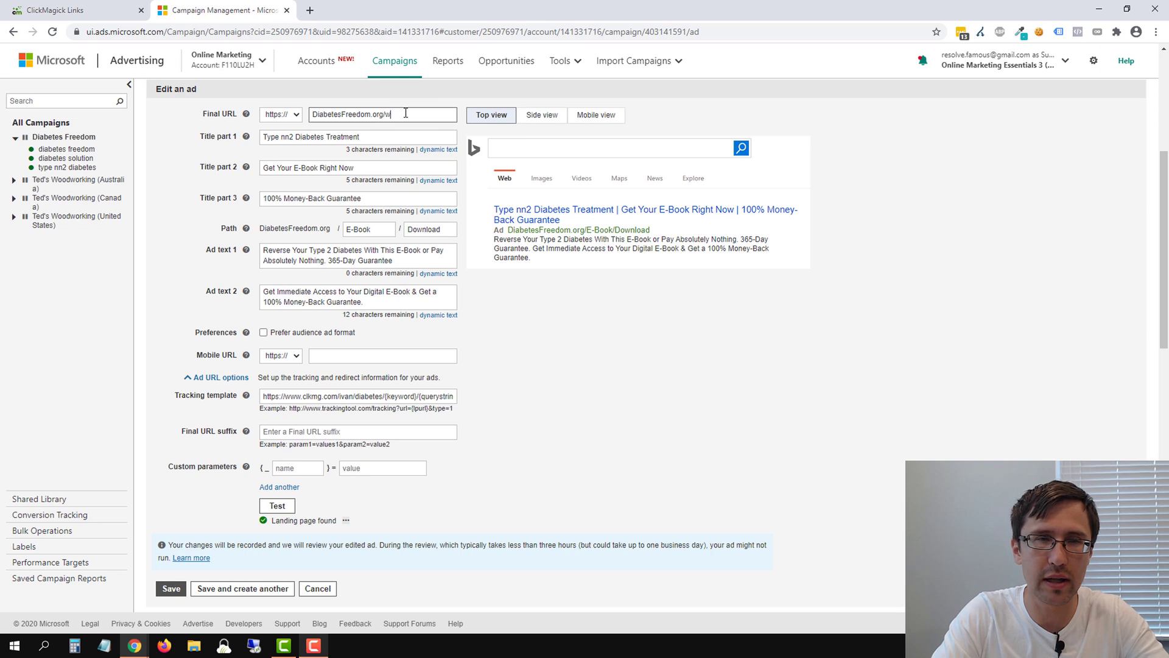
text(ord/dooke9s)
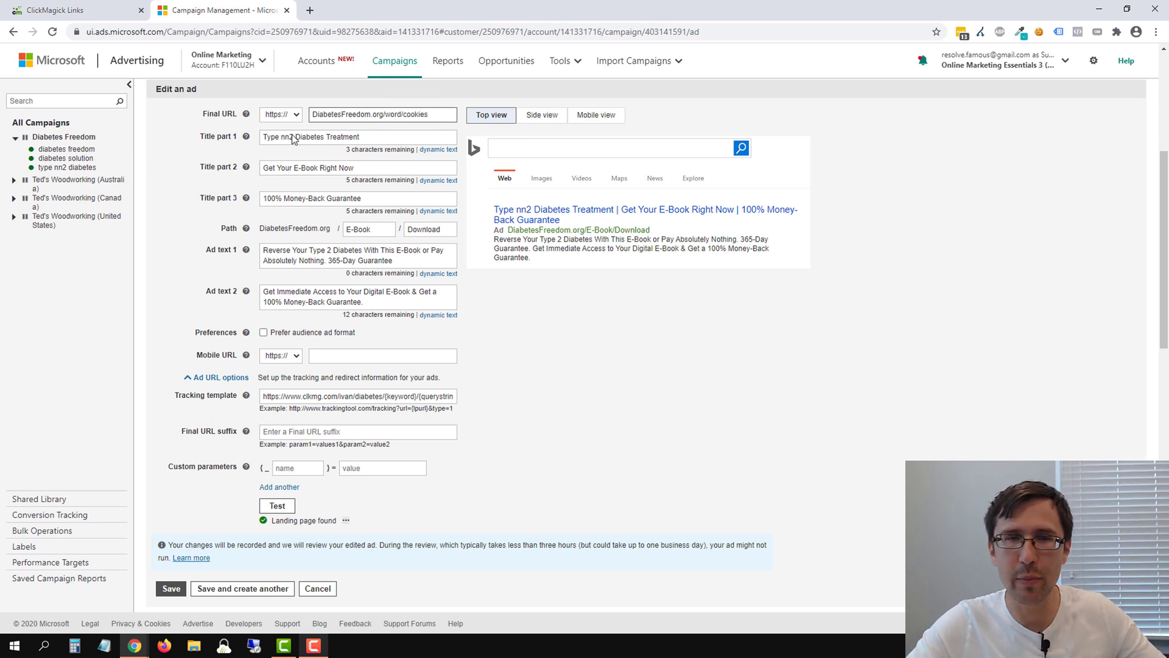
drag(449, 114, 382, 114)
key(BackSpace)
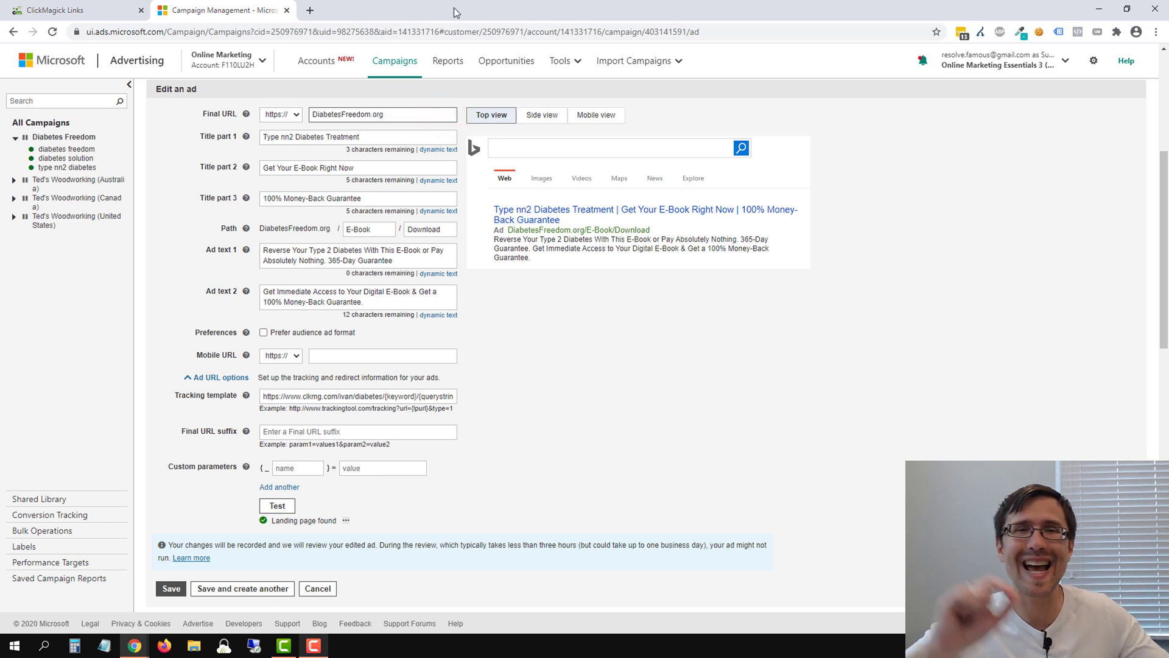